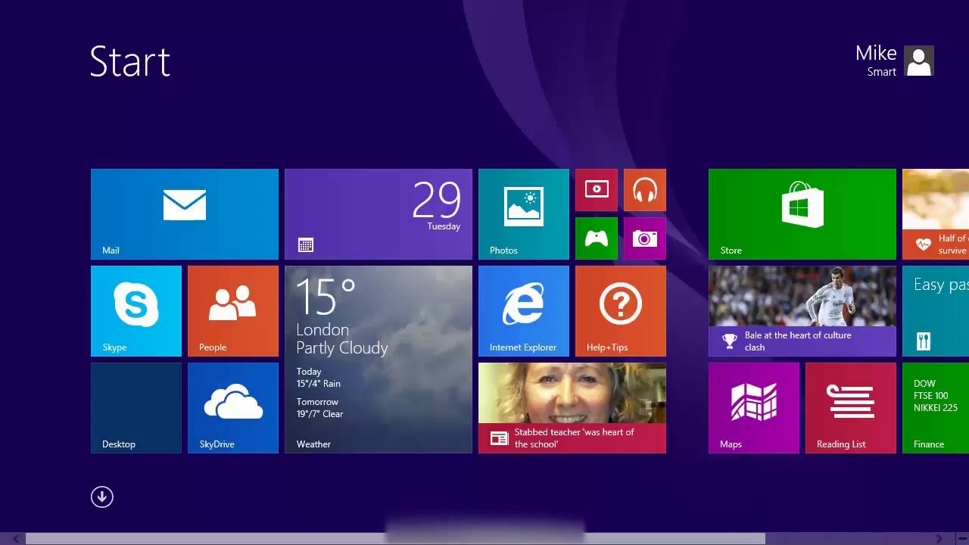
Step: Search 'excel' on the Start screen and pin the Excel 2013 result to Start
text(excel 2013)
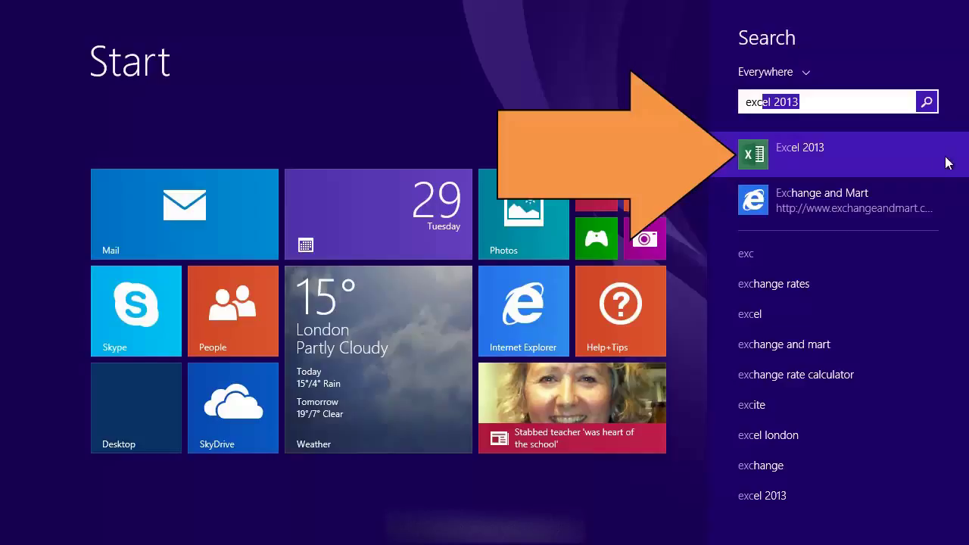
right_click(805, 159)
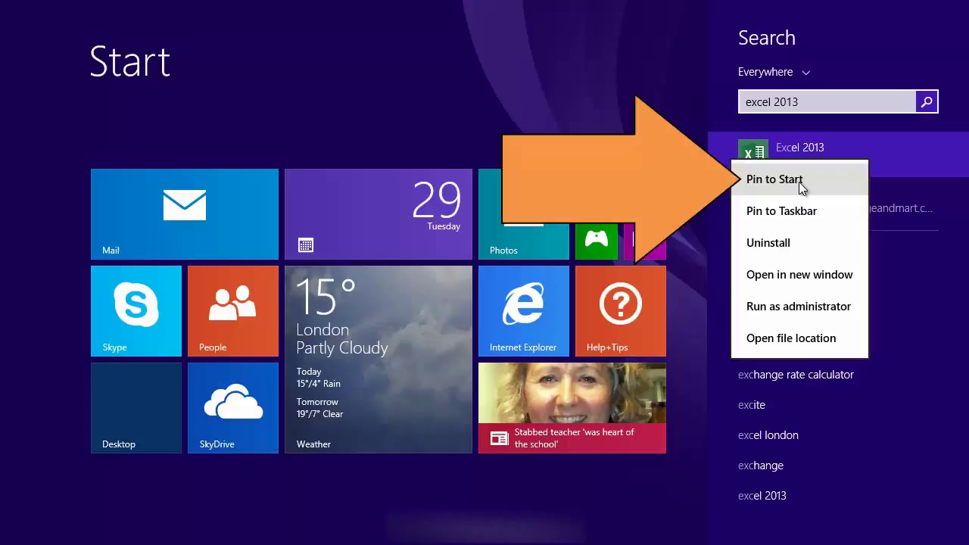
click(802, 179)
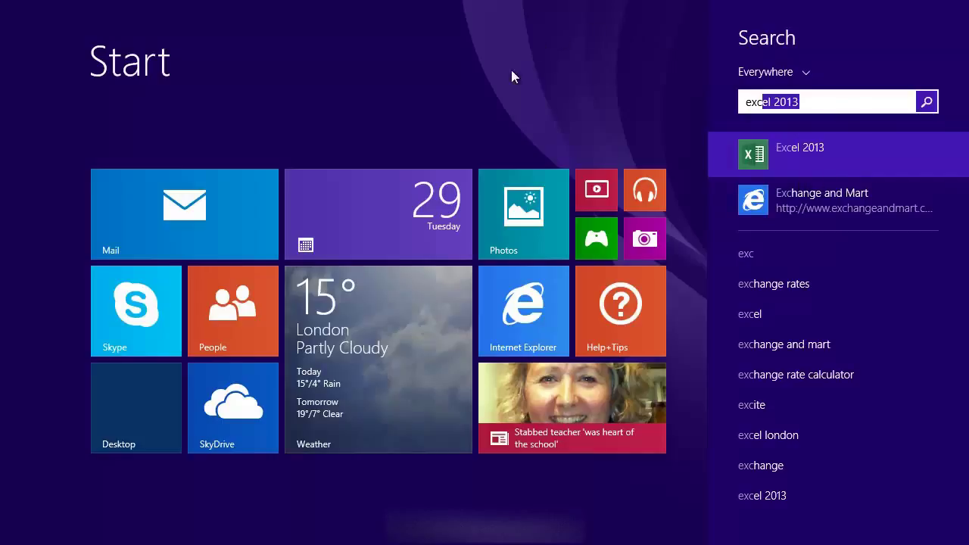
Step: Close the search results and move the new Excel 2013 tile to the first group's top-left
click(489, 86)
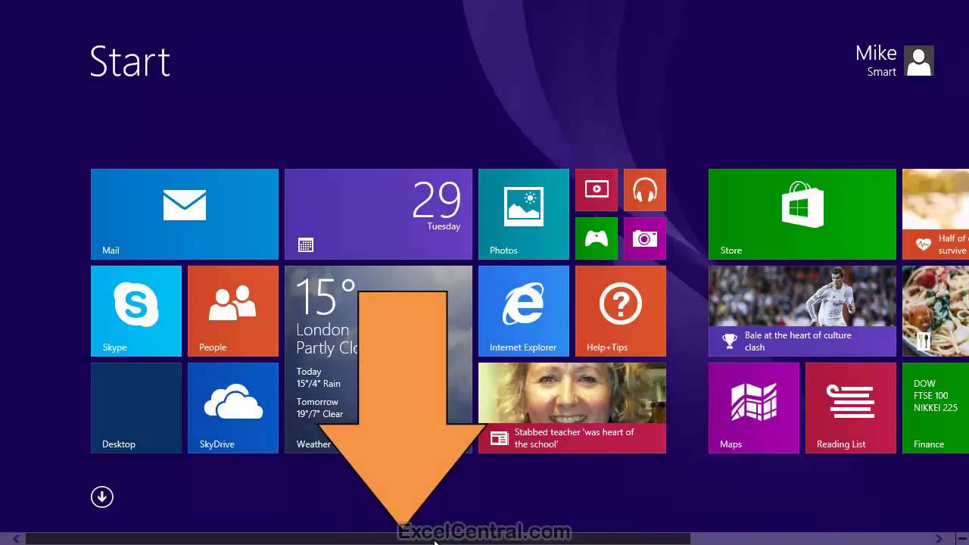
drag(451, 542, 736, 540)
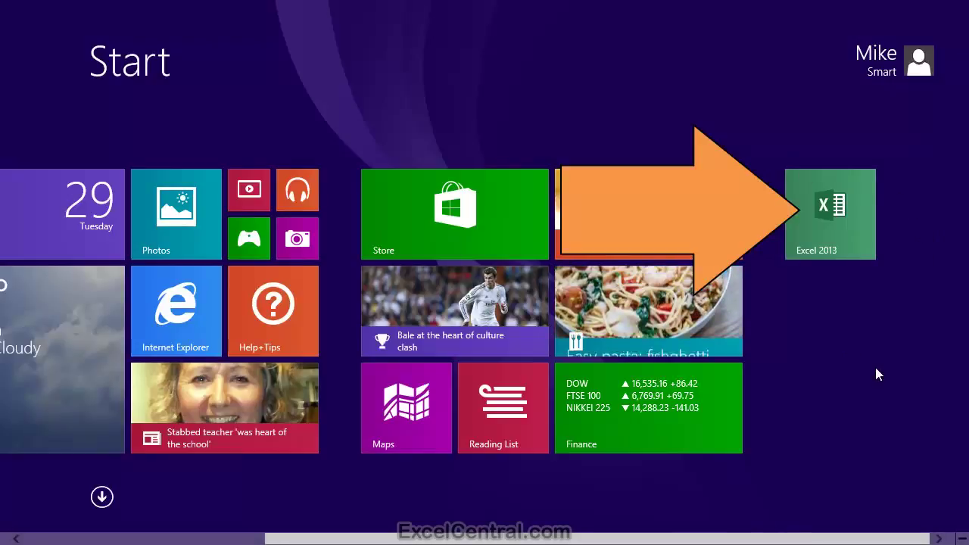
click(842, 225)
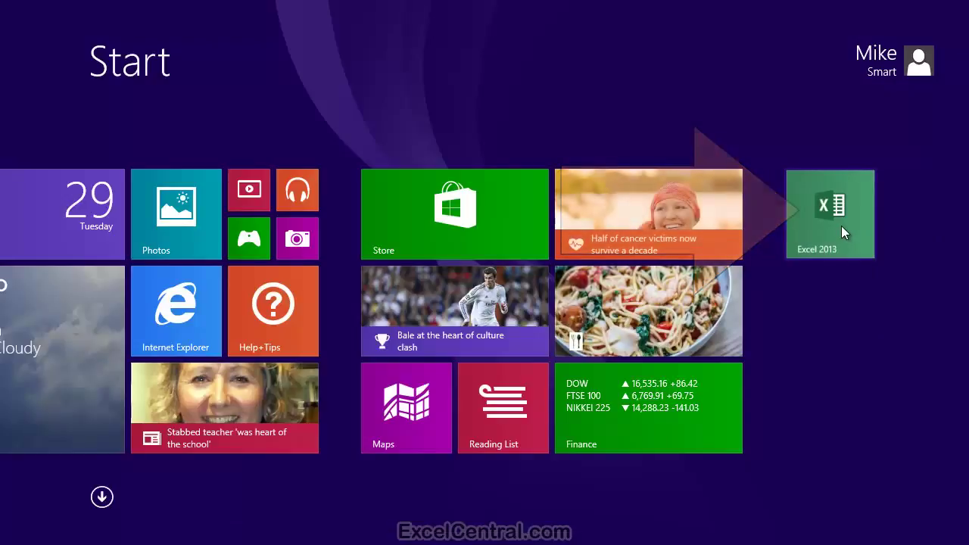
mouse_move(841, 225)
mouse_down()
mouse_move(110, 237)
mouse_move(16, 220)
mouse_up()
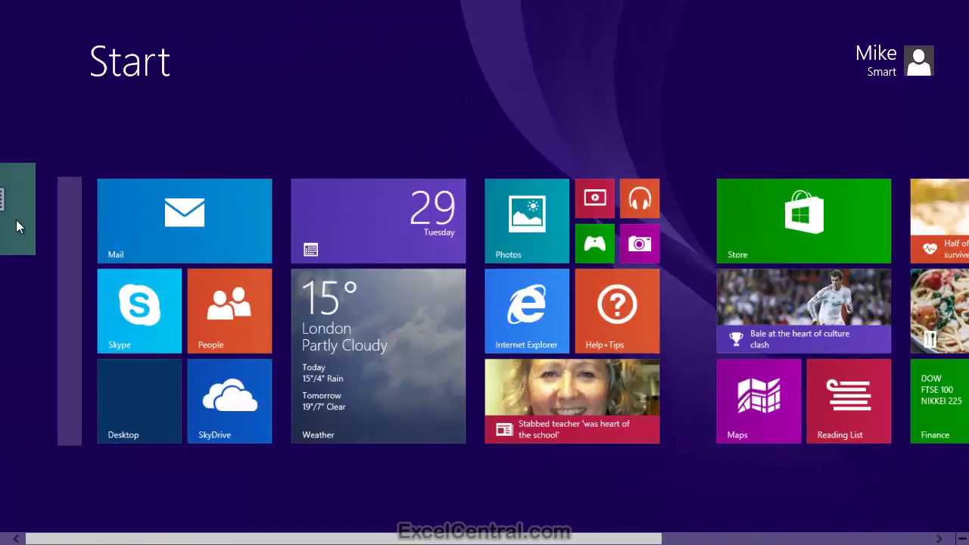
drag(16, 220, 155, 233)
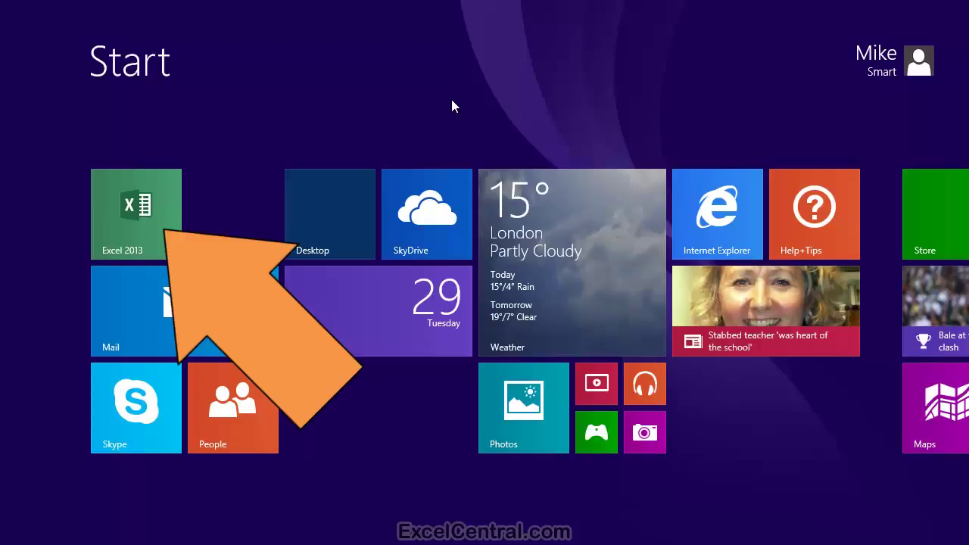
Step: Launch Excel 2013 from its pinned tile on the Start screen
click(135, 215)
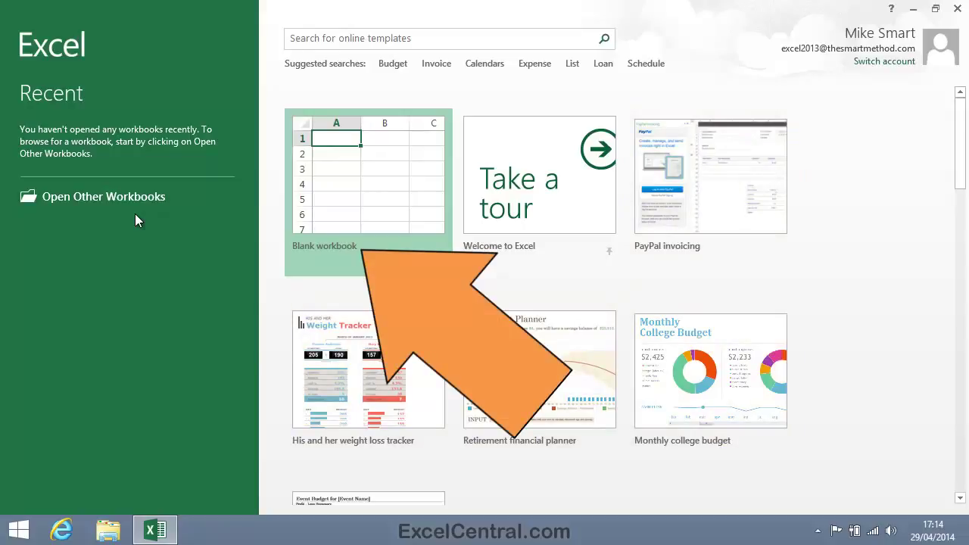
Step: Choose Blank workbook on the Excel 2013 start screen to create Book1
click(357, 199)
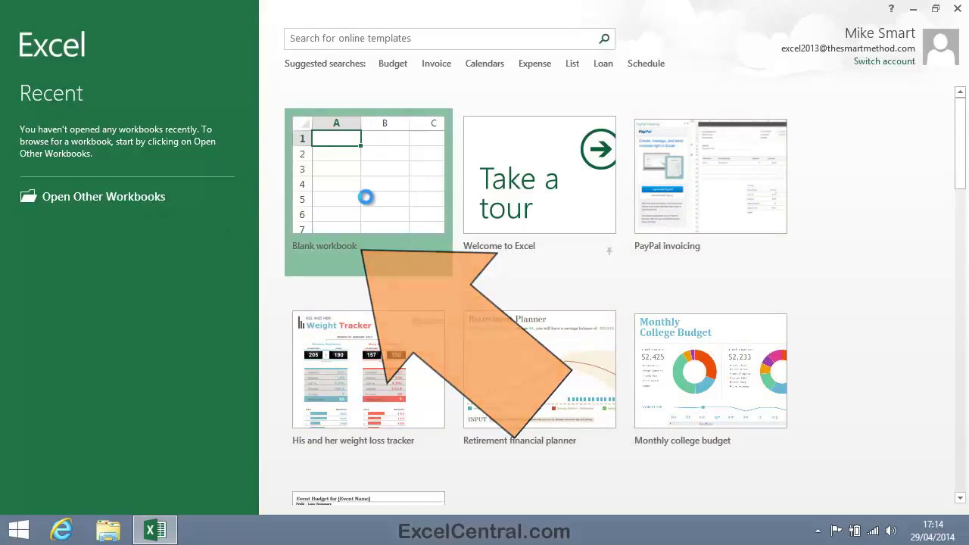